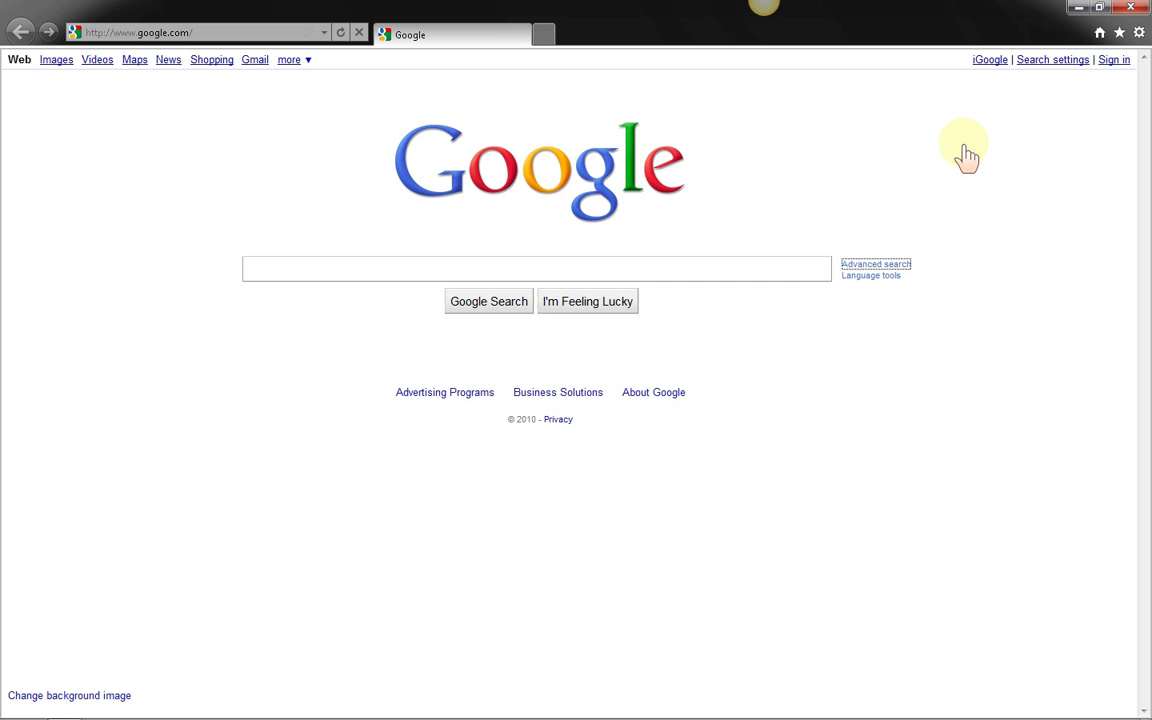
# Step: Replace the Google homepage address with realpro.la and load the REALPRO Innovations site
pyautogui.click(214, 44)
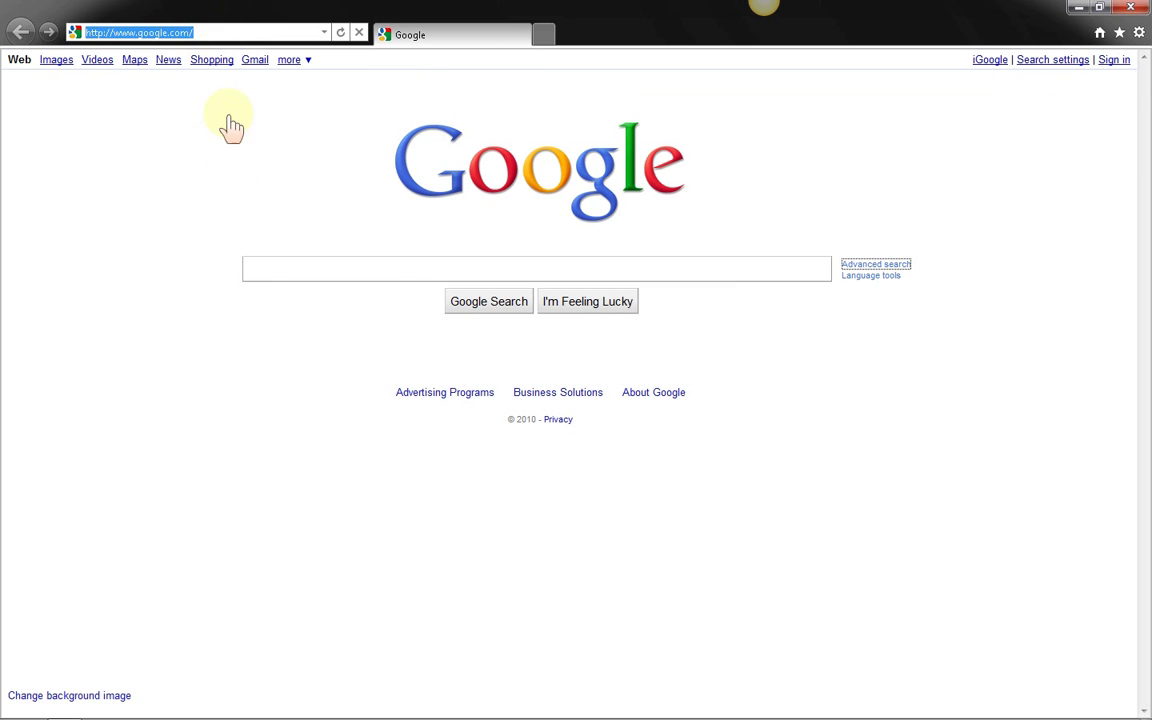
pyautogui.click(283, 278)
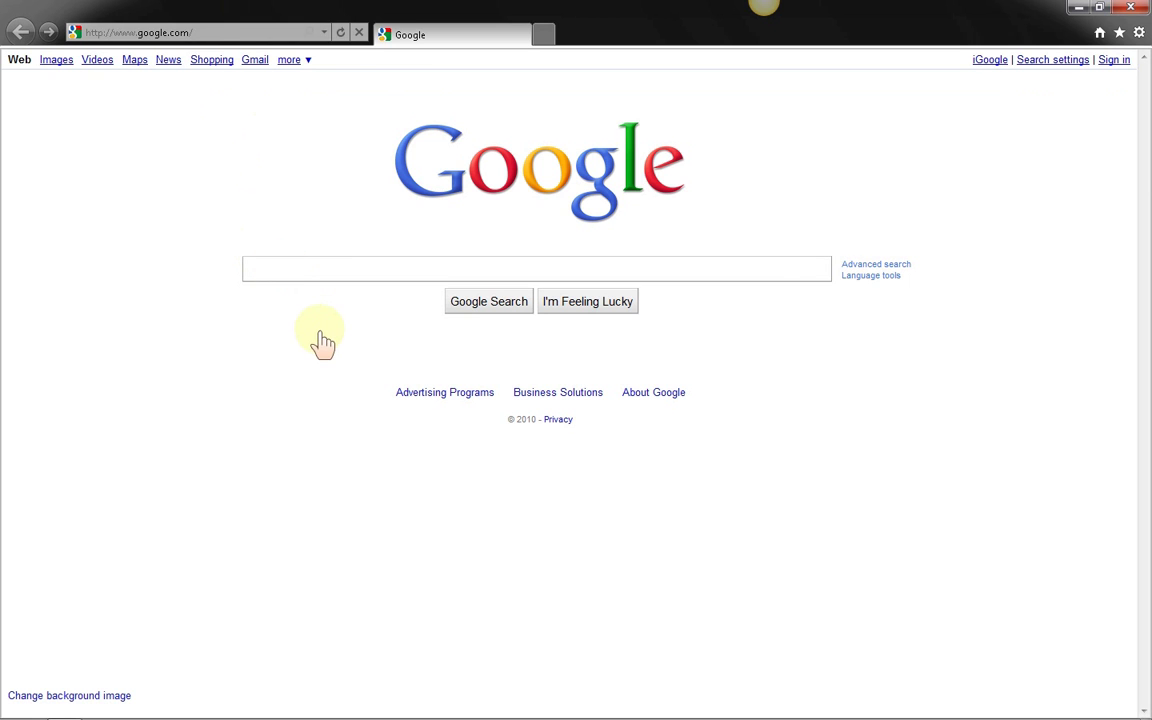
pyautogui.click(216, 46)
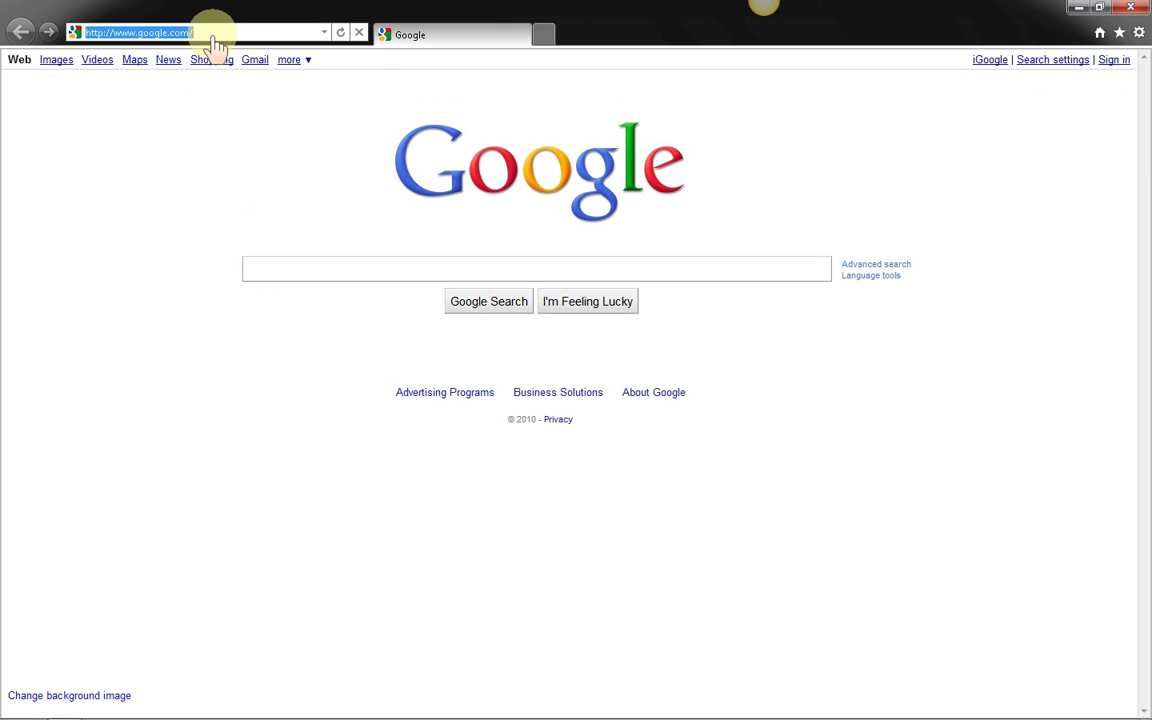
pyautogui.write('r')
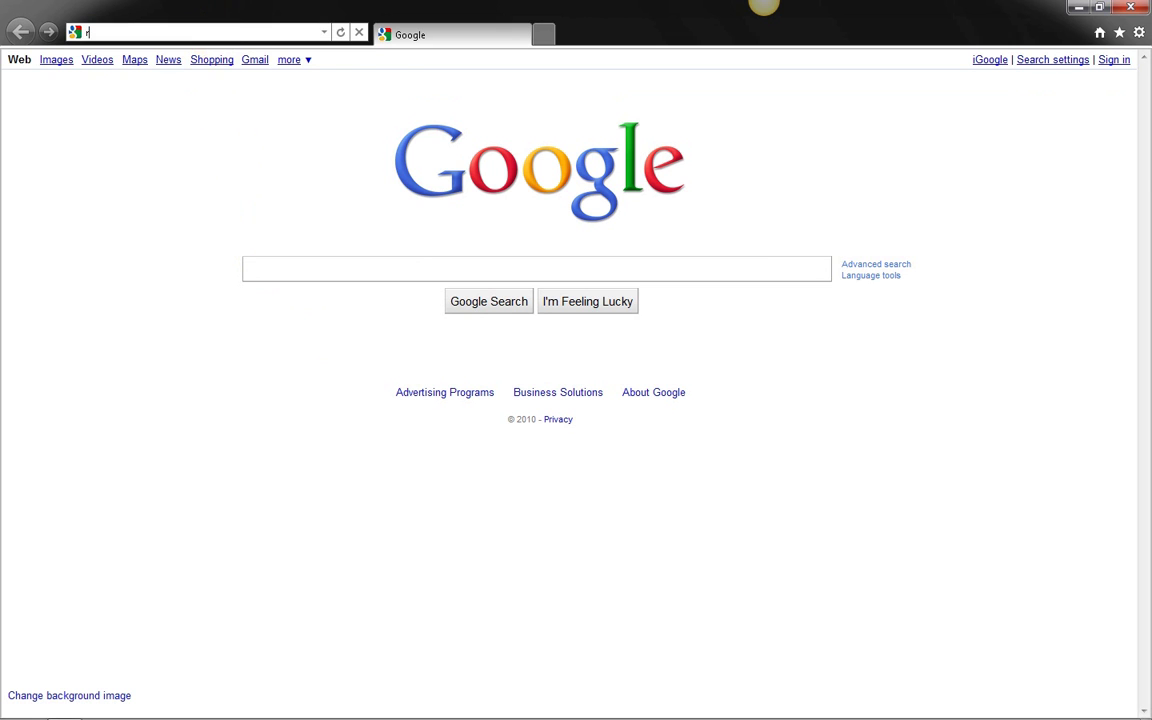
pyautogui.write('ealp')
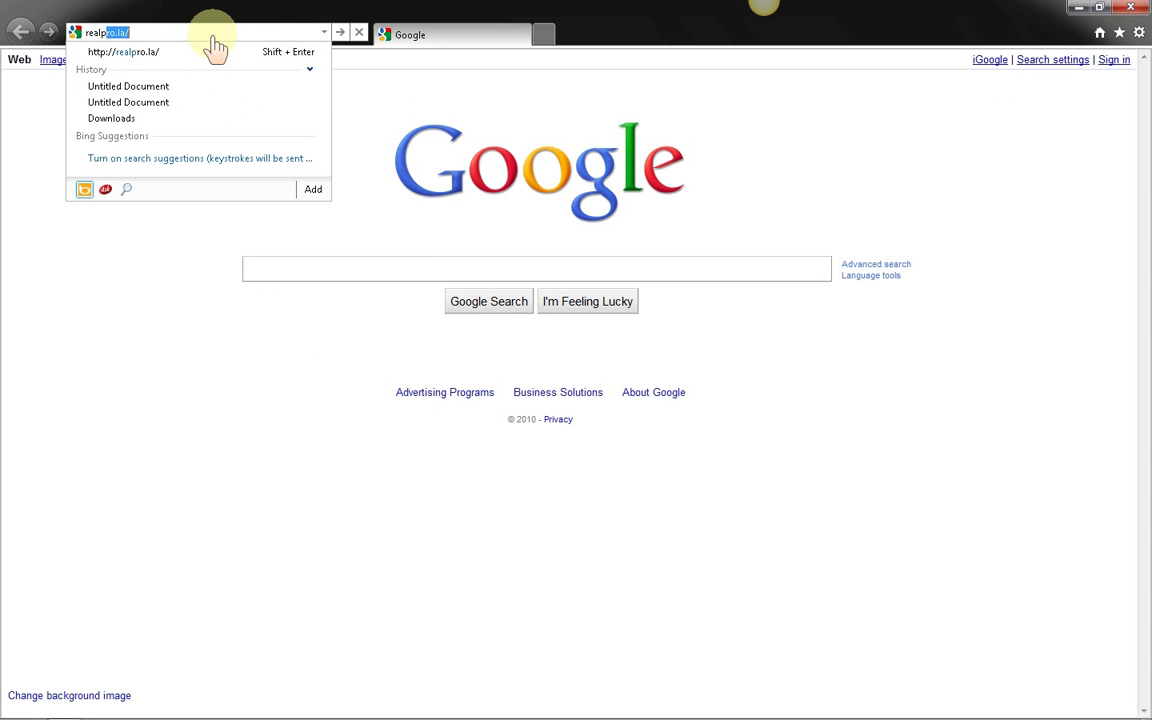
pyautogui.write('ro.la')
pyautogui.press('Return')
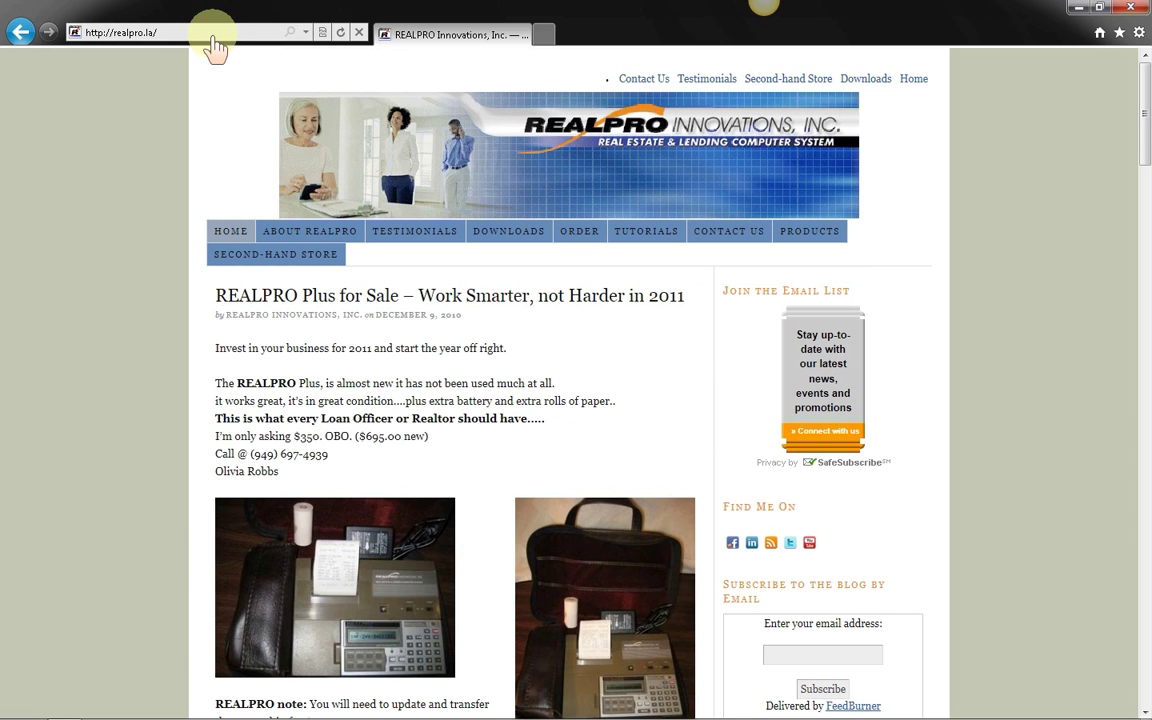
# Step: Go to DOWNLOADS and scroll to the REALPRO 2010 full version in the Download Area
pyautogui.click(522, 242)
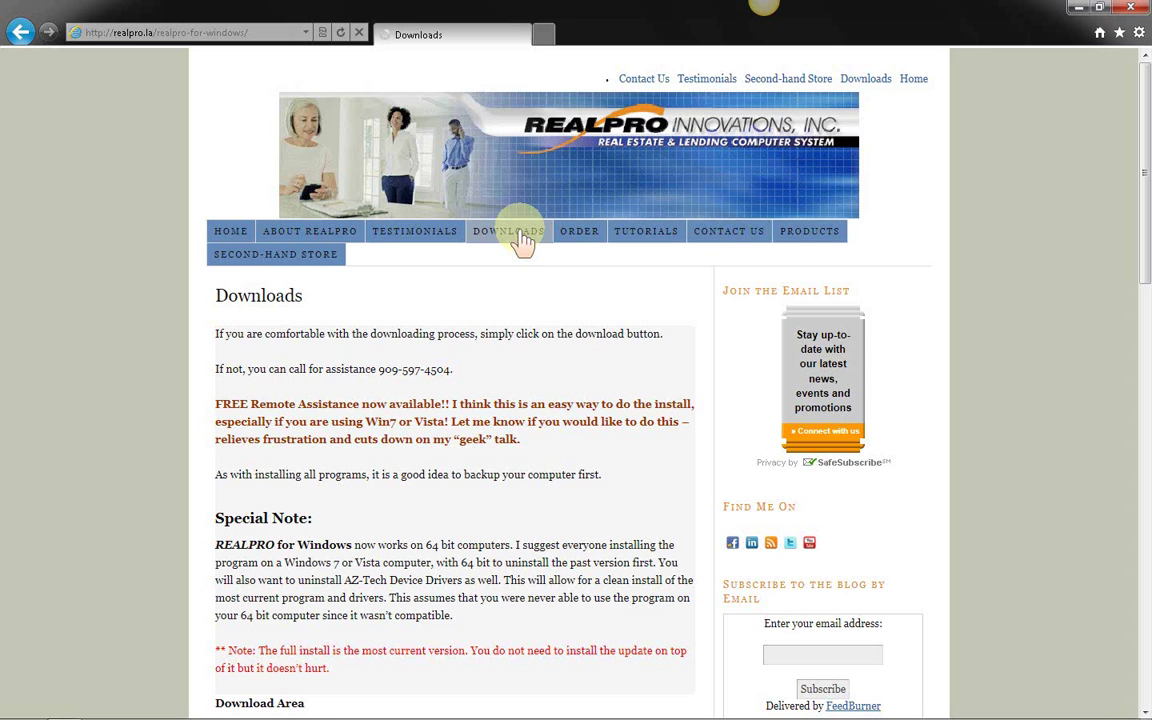
pyautogui.scroll(-3, 514, 442)
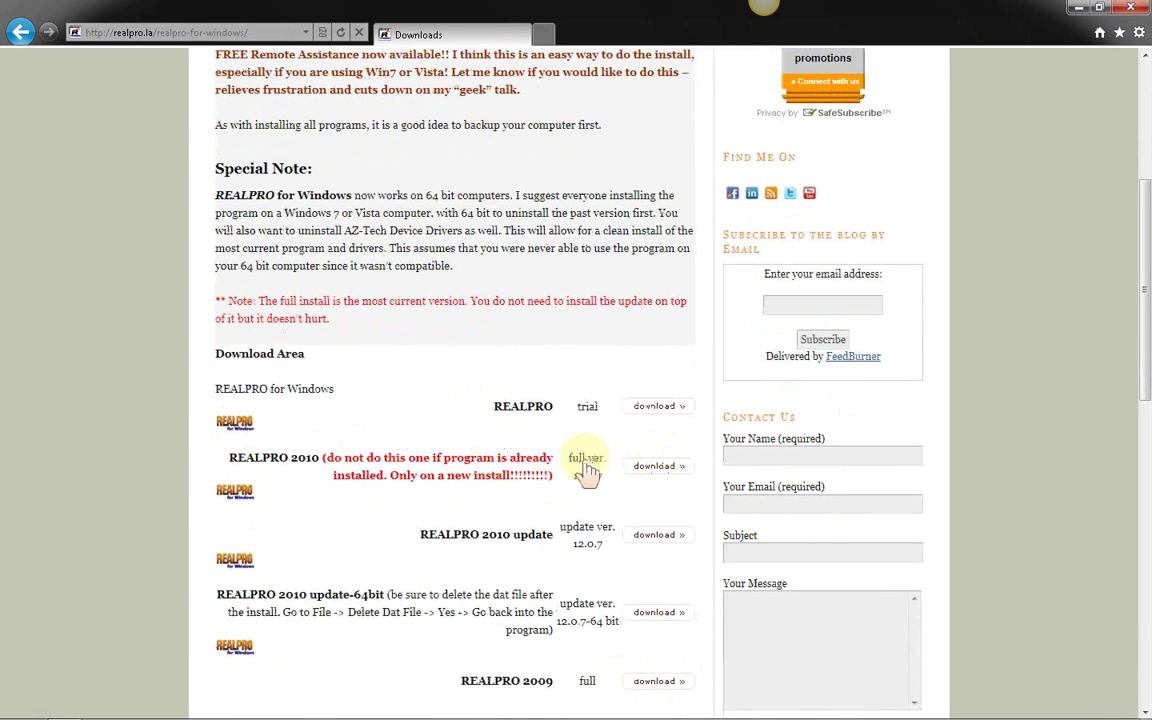
pyautogui.moveTo(568, 468)
pyautogui.mouseDown()
pyautogui.moveTo(666, 490)
pyautogui.moveTo(581, 485)
pyautogui.mouseUp()
# Step: Request the REALPRO 2010 full version, entering the account e-mail and key, and submit
pyautogui.click(658, 467)
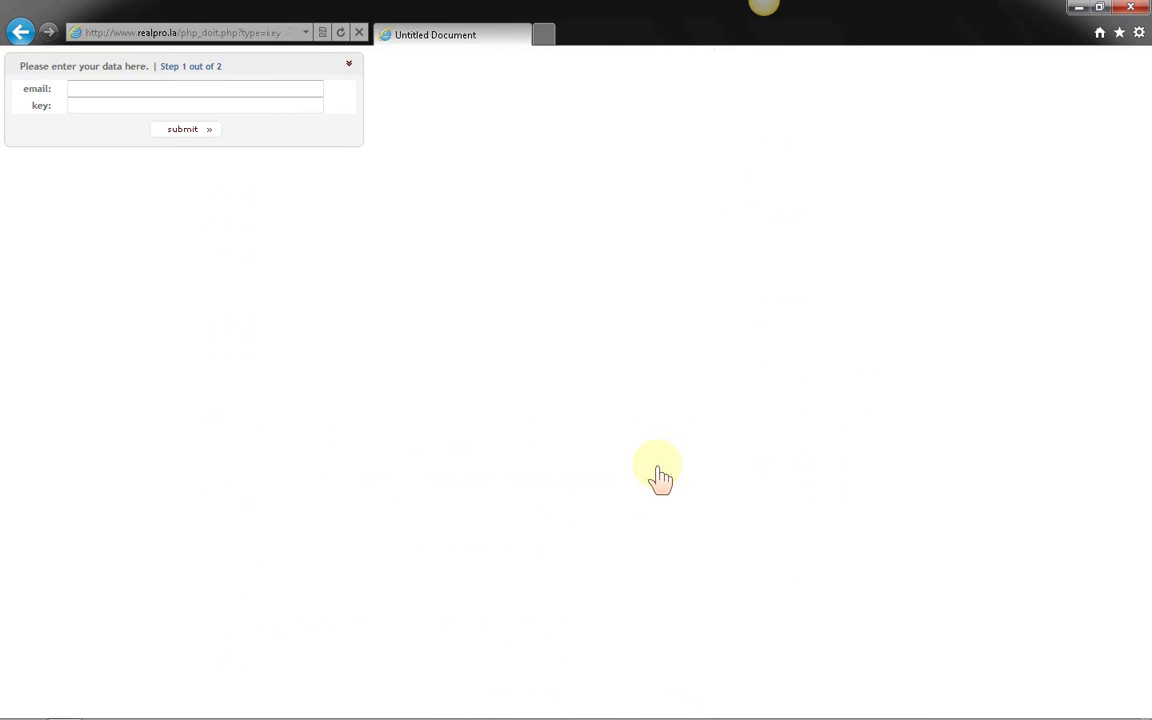
pyautogui.click(225, 96)
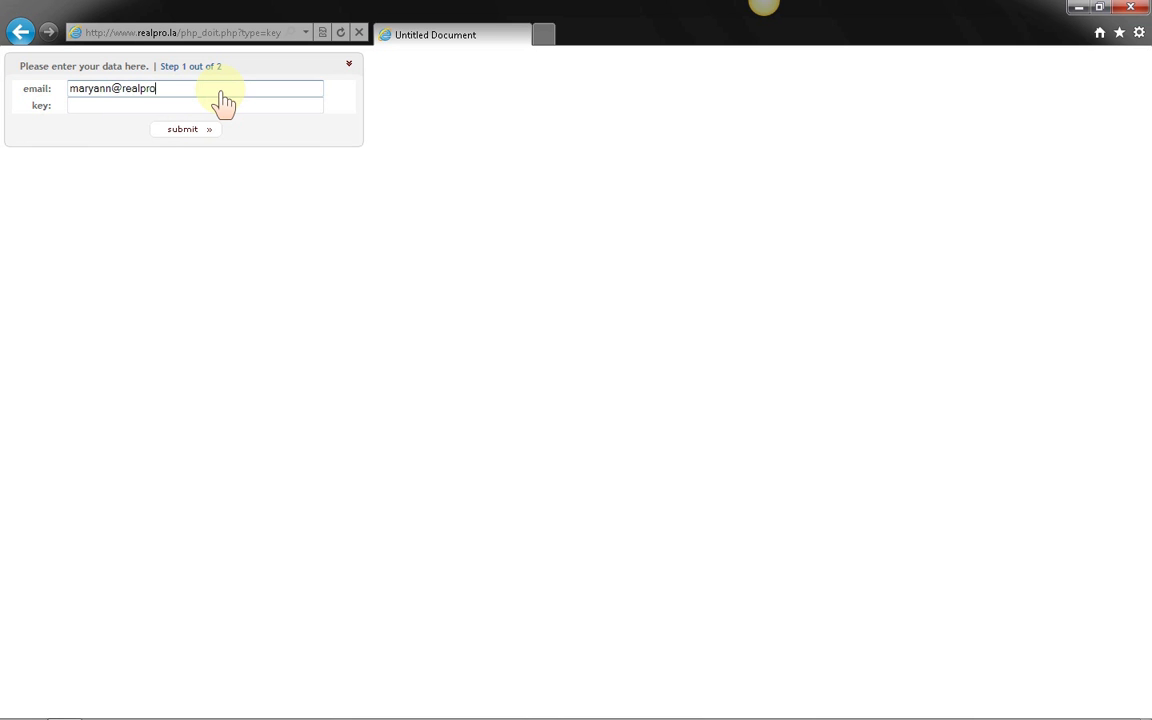
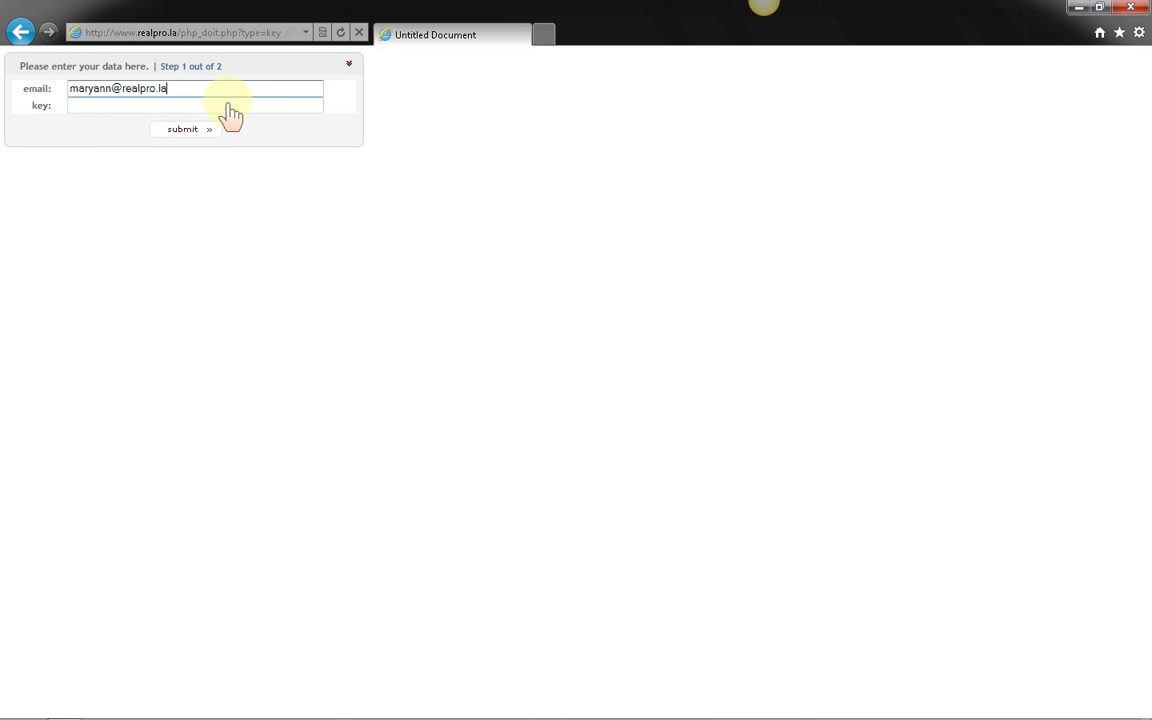
pyautogui.click(226, 107)
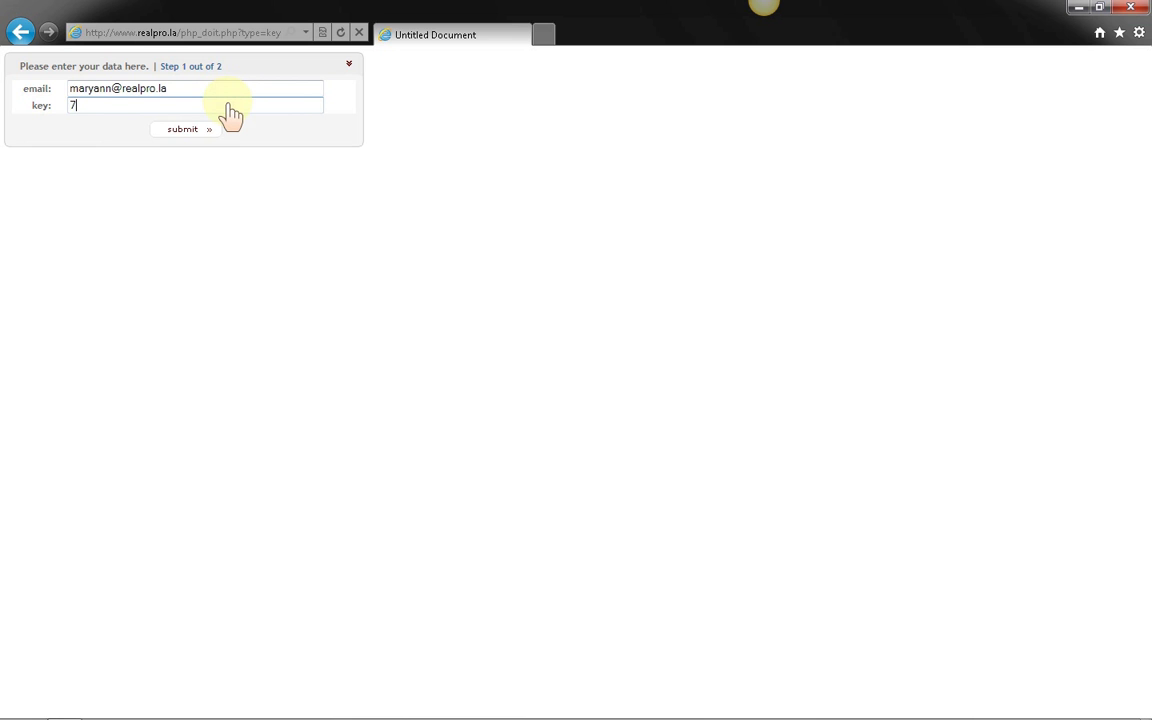
pyautogui.click(190, 129)
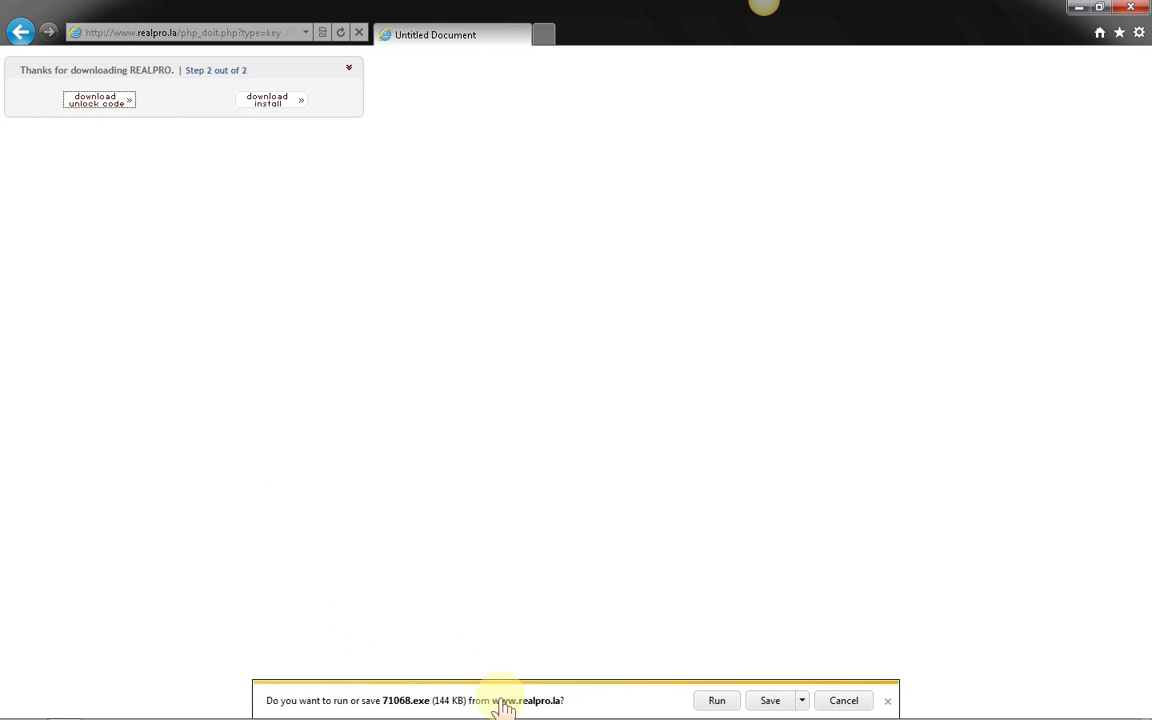
pyautogui.click(718, 703)
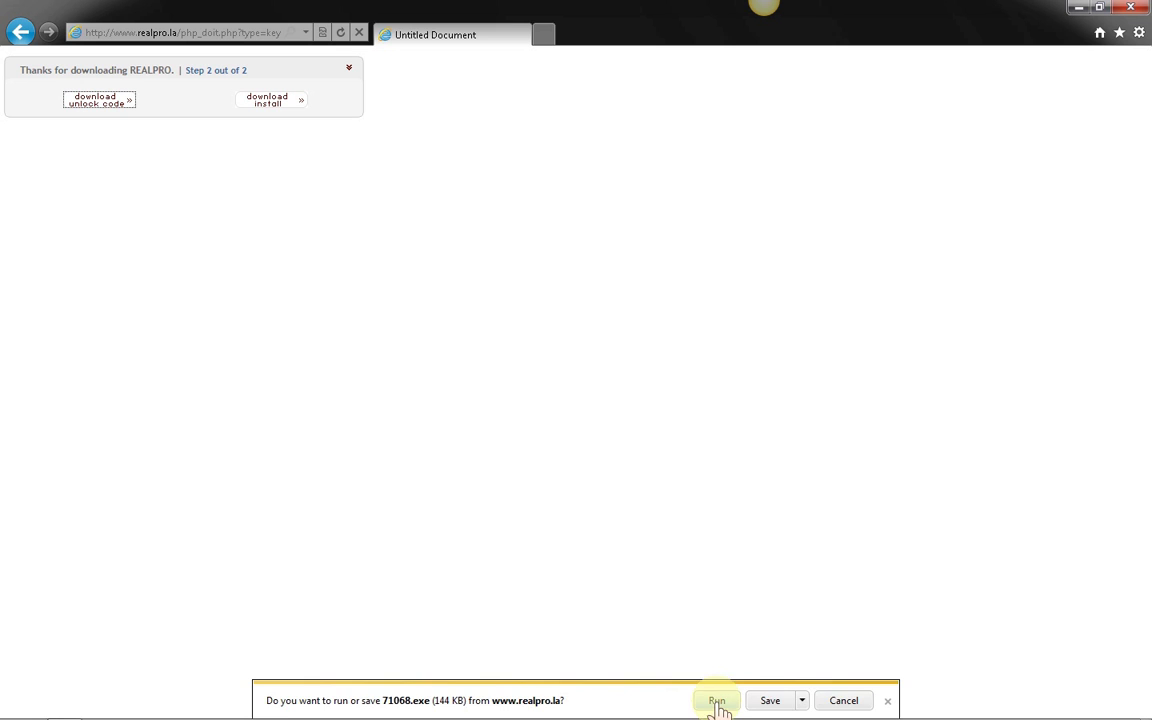
pyautogui.click(717, 701)
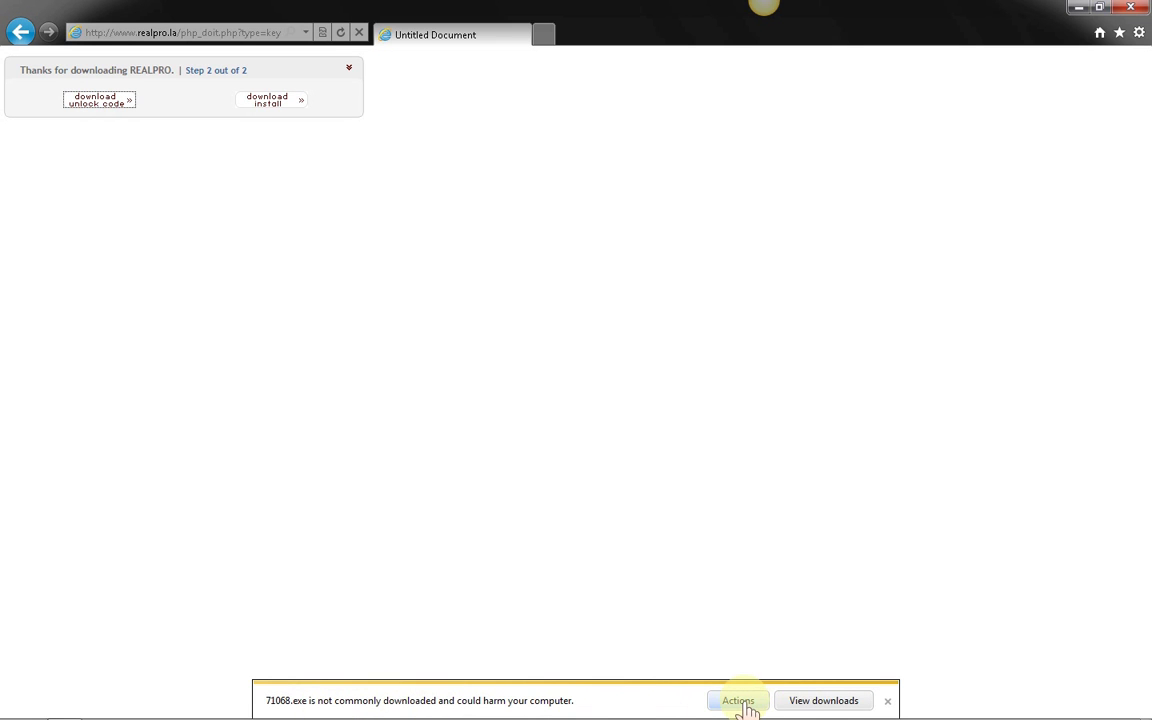
pyautogui.click(738, 704)
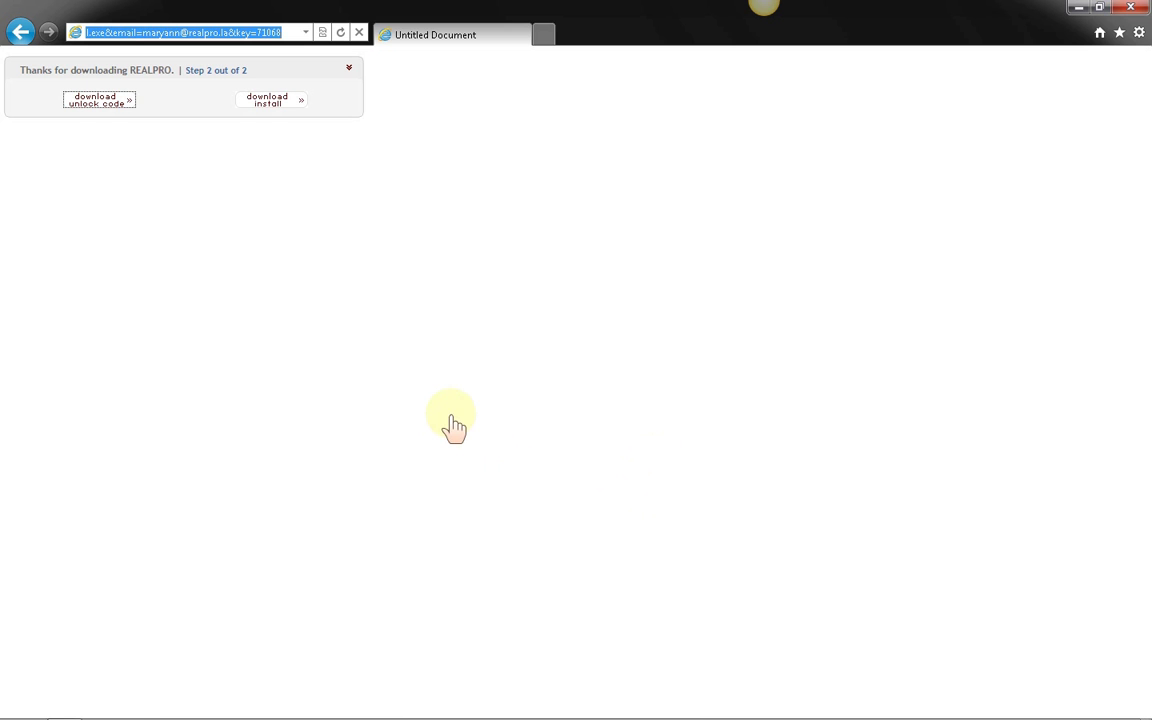
# Step: Download and run install.exe, choosing to run it past the SmartScreen warning
pyautogui.click(266, 104)
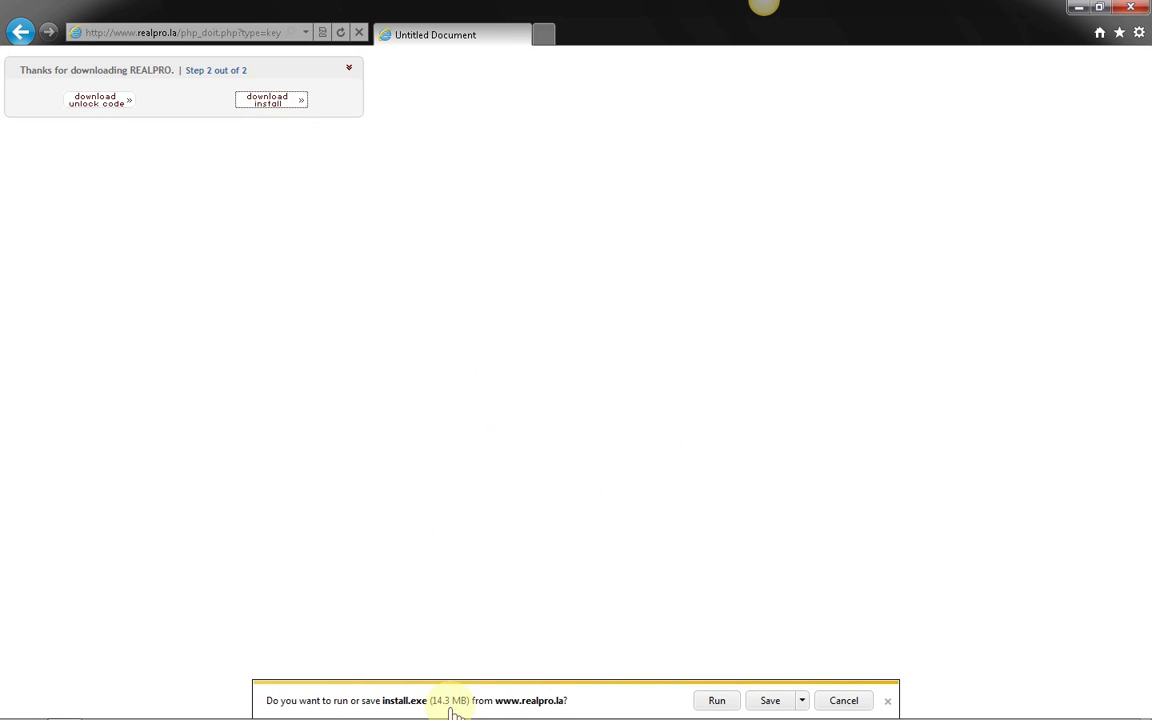
pyautogui.click(718, 702)
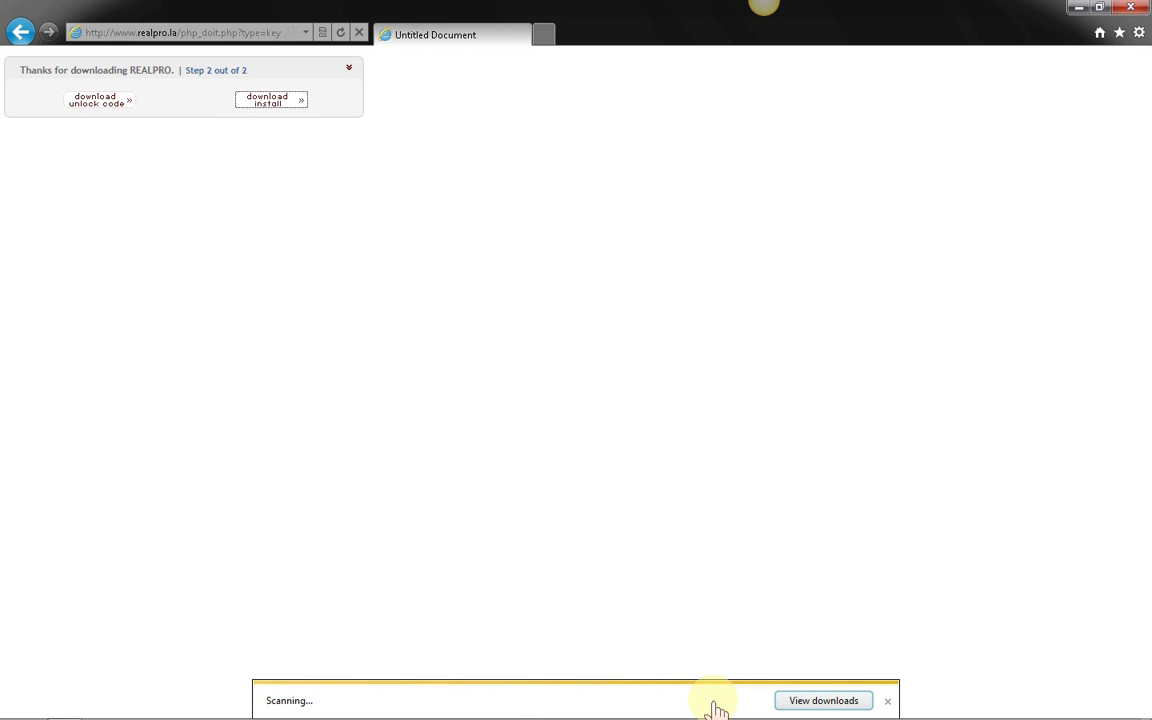
pyautogui.click(731, 702)
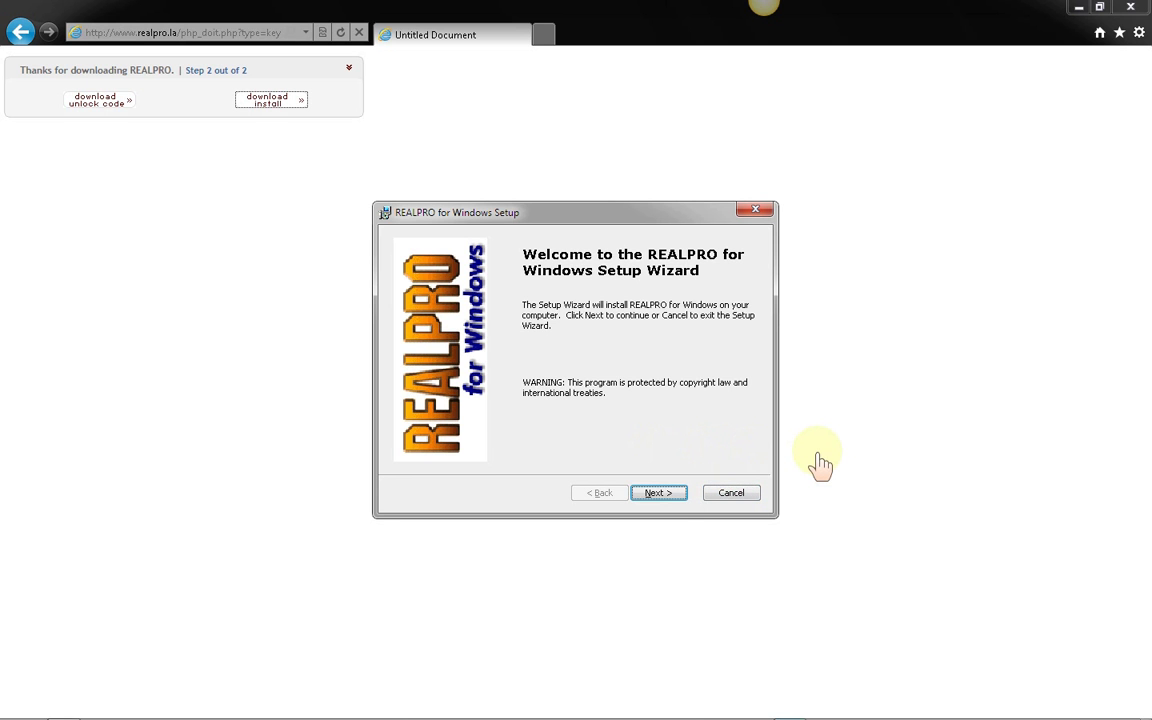
# Step: Install REALPRO for Windows to the default Program Files folder from the setup wizard
pyautogui.click(660, 496)
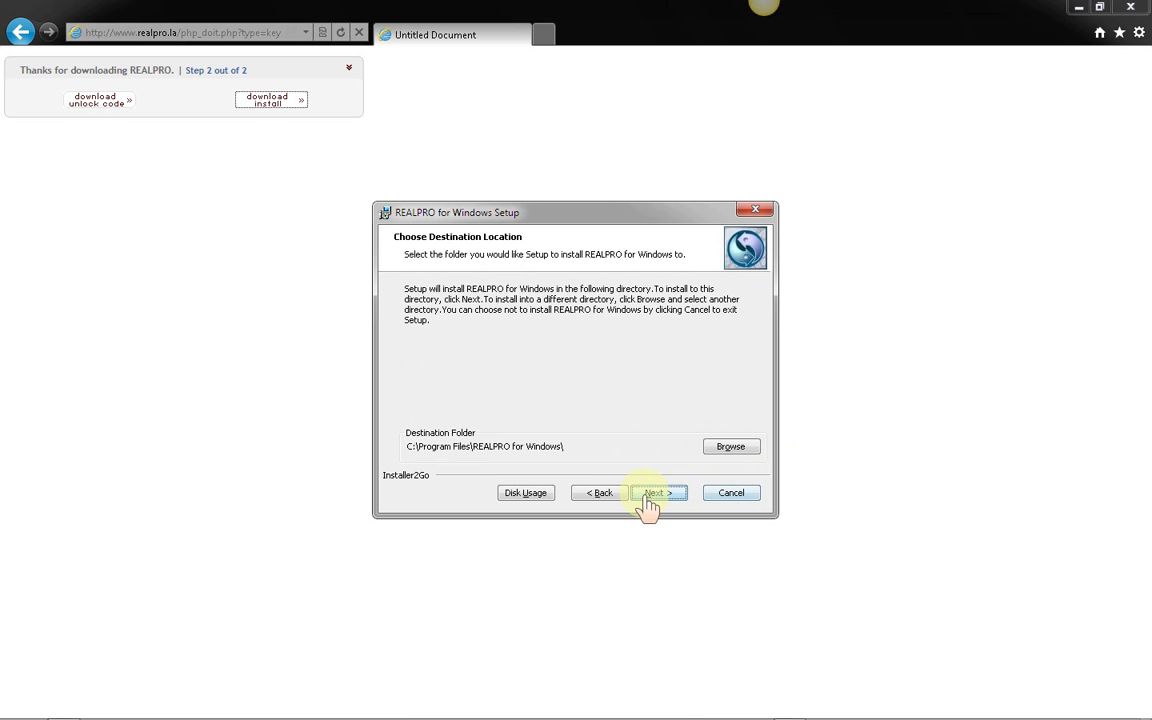
pyautogui.click(665, 498)
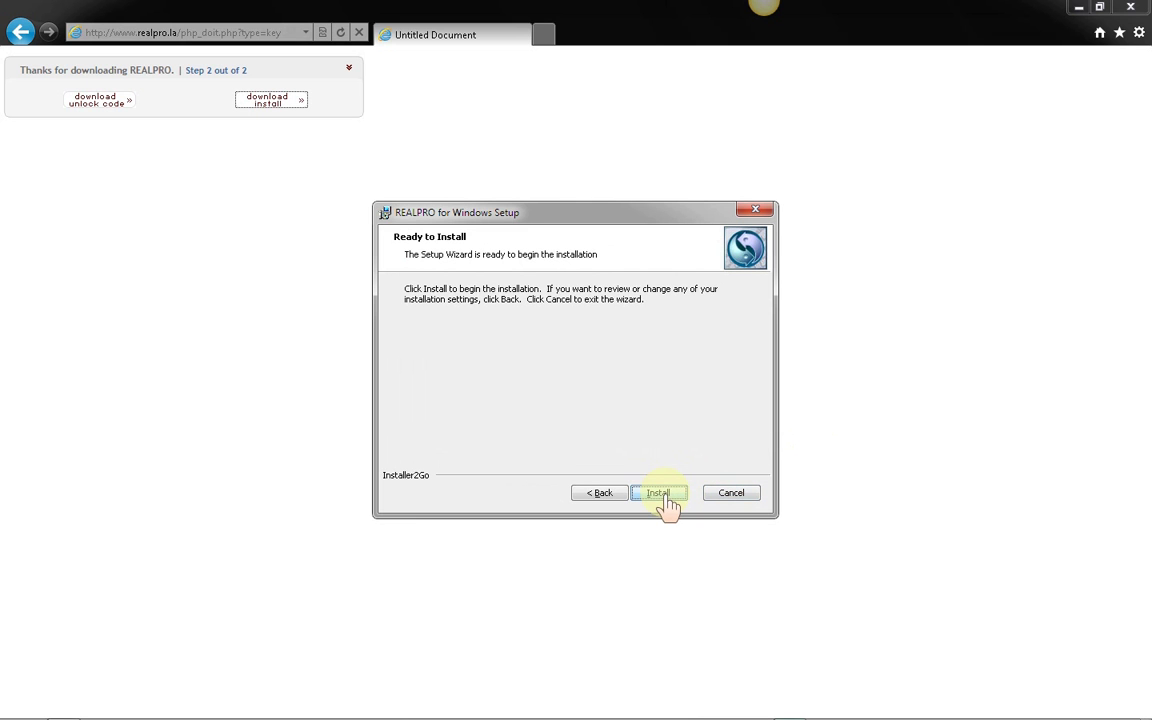
pyautogui.click(660, 494)
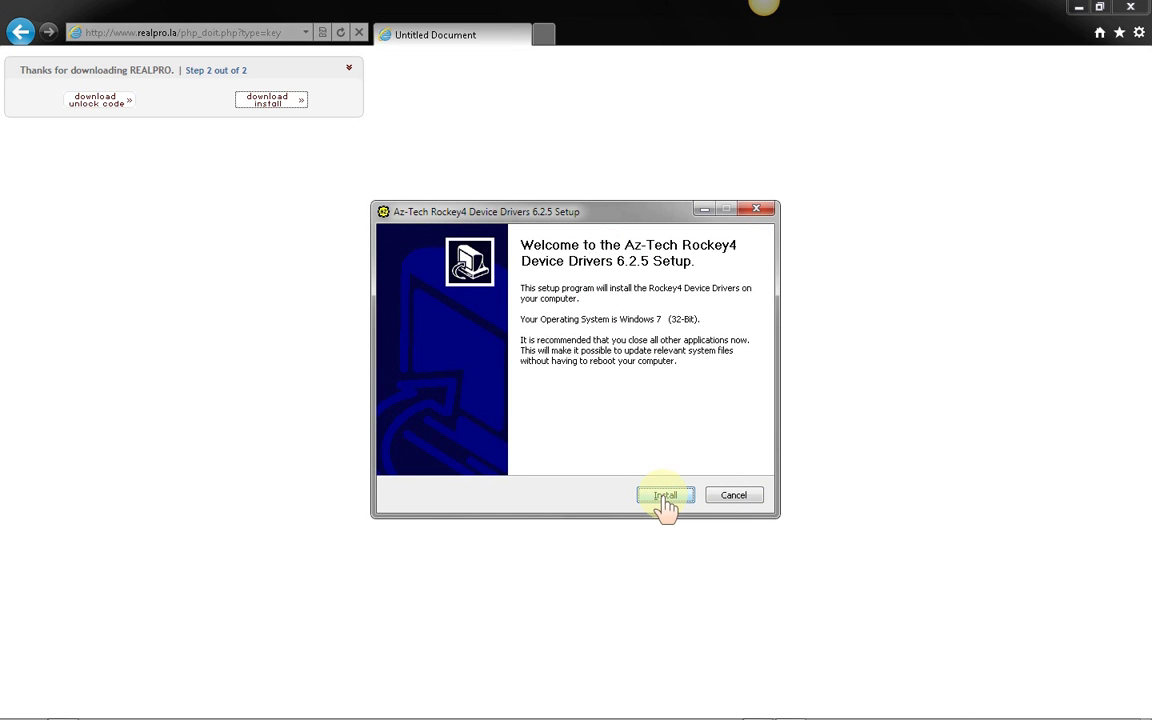
# Step: Install the Az-Tech Rockey4 Device Drivers 6.2.5 and finish their setup
pyautogui.click(665, 496)
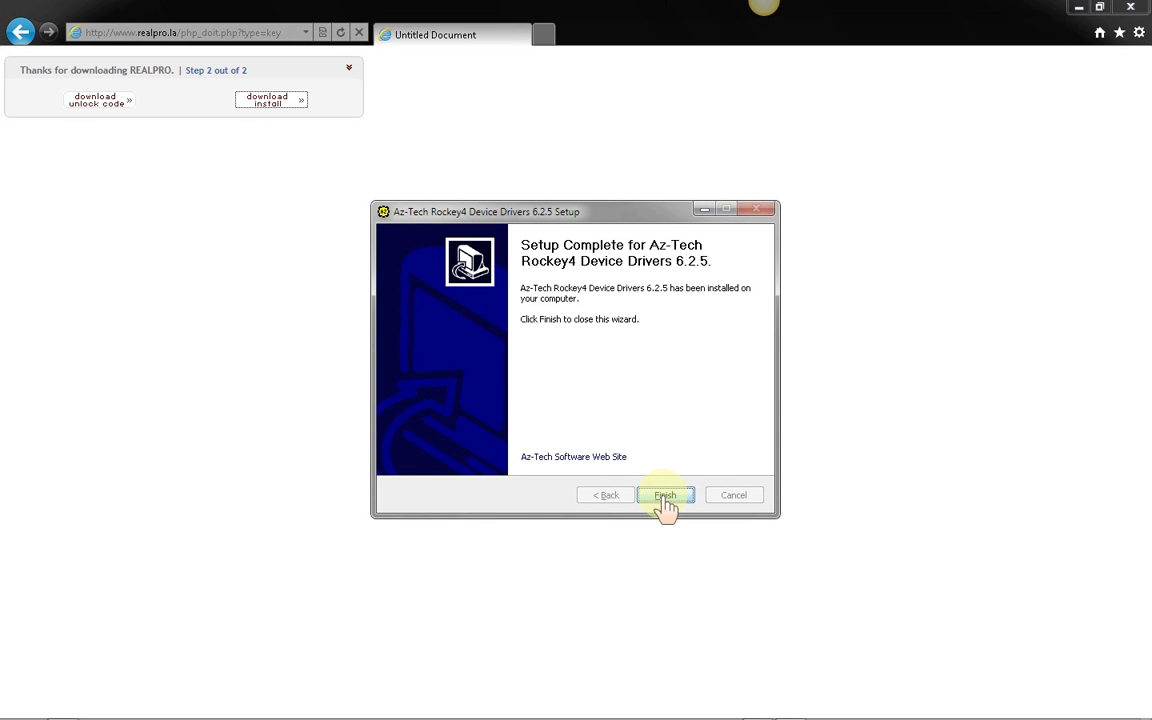
pyautogui.click(664, 497)
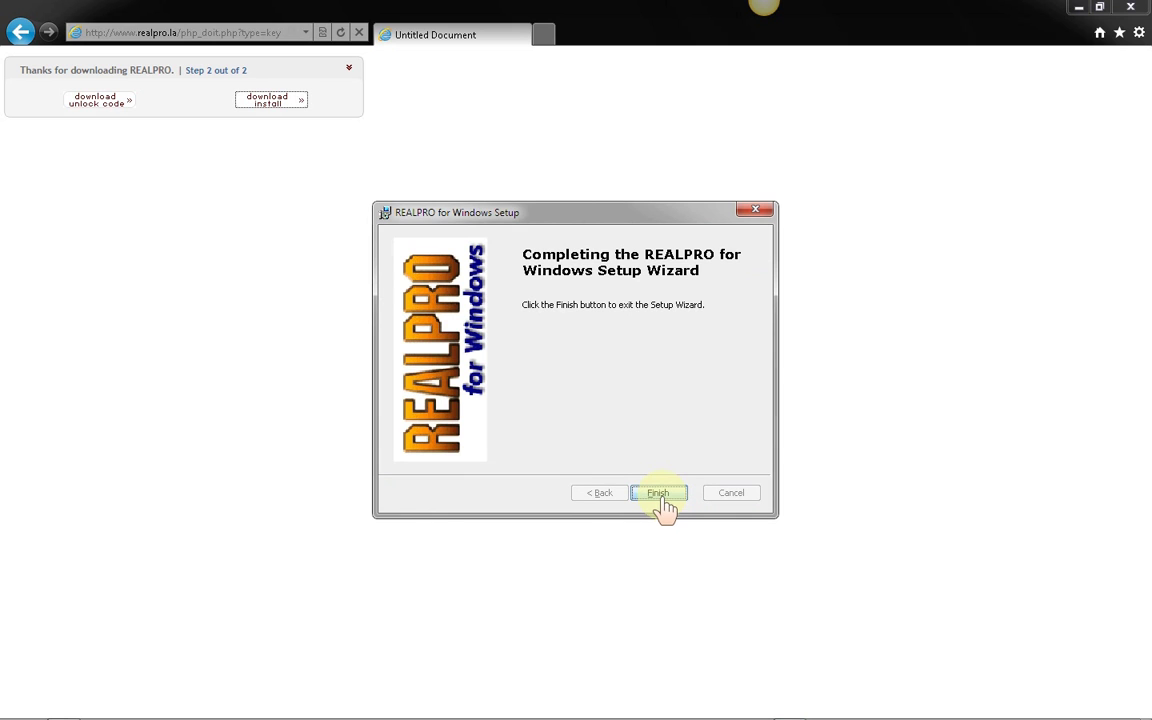
pyautogui.click(664, 505)
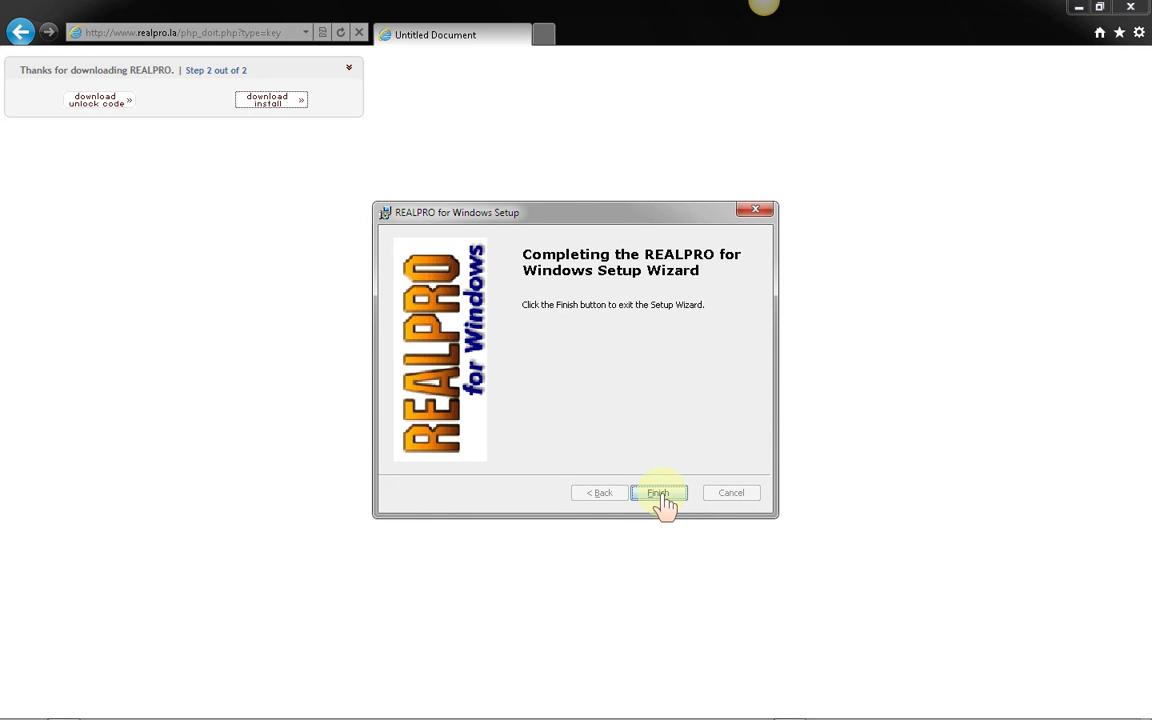